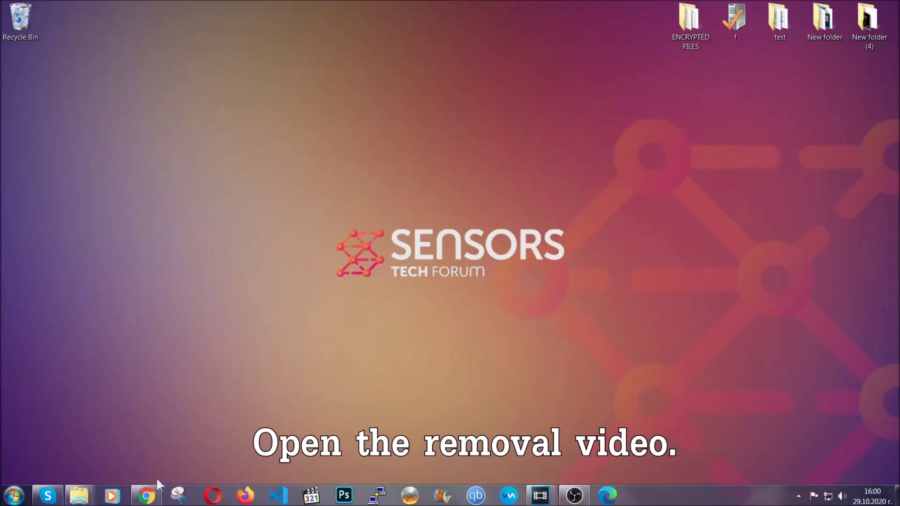
# Bring up the adware removal video and follow its Full Removal Guide link to the SpyHunter download
pyautogui.click(146, 496)
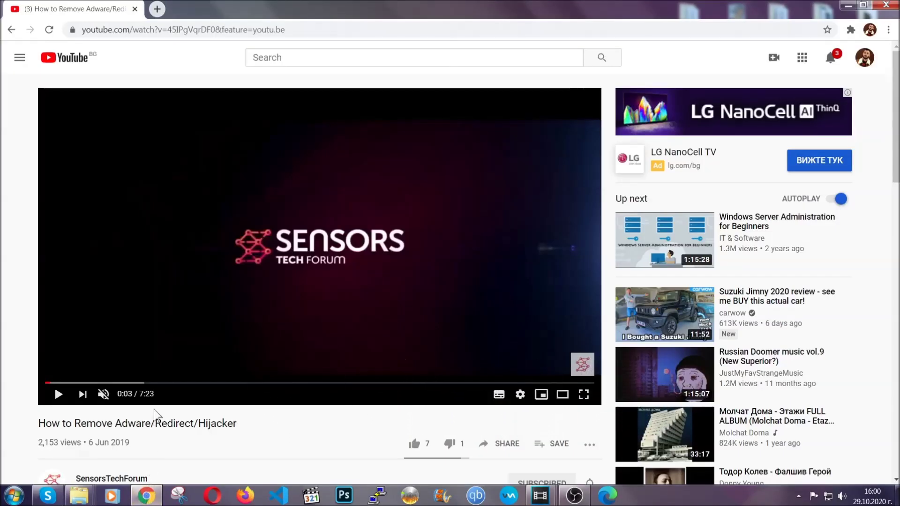
pyautogui.scroll(-3, 180, 324)
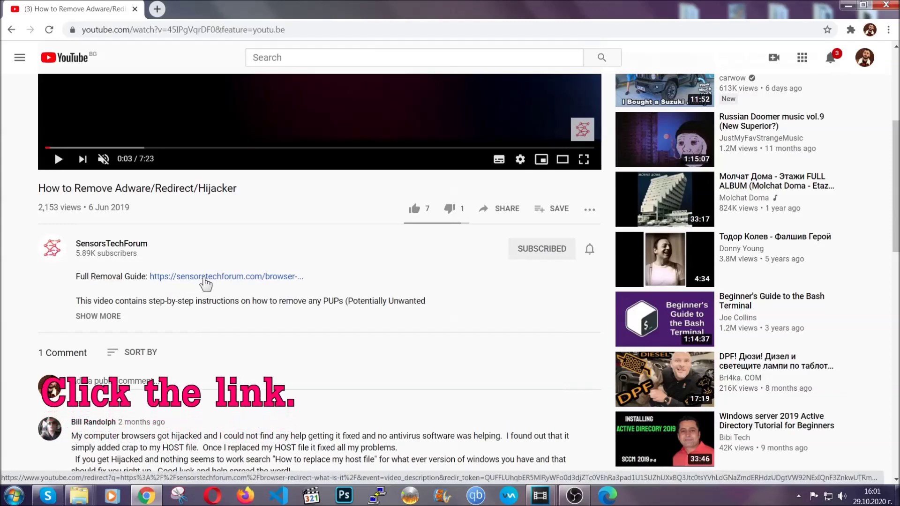
pyautogui.click(205, 283)
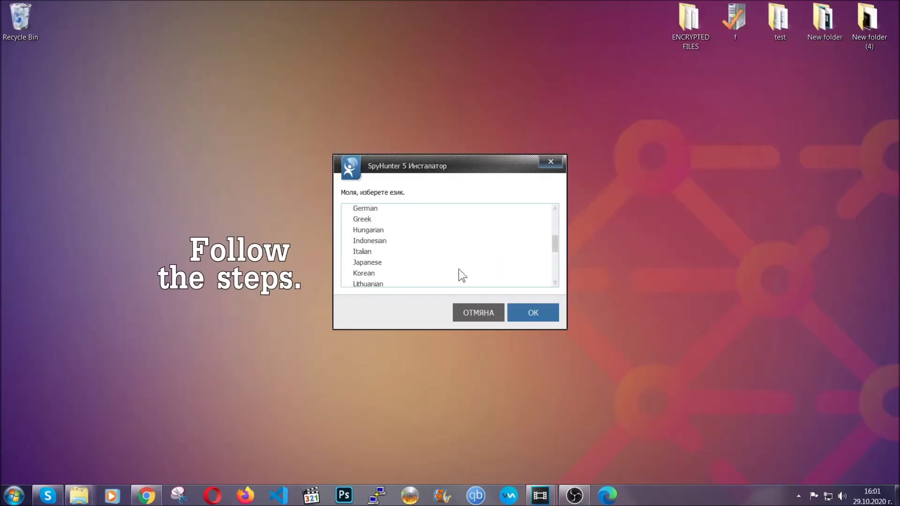
pyautogui.scroll(-2, 449, 281)
pyautogui.scroll(2, 458, 283)
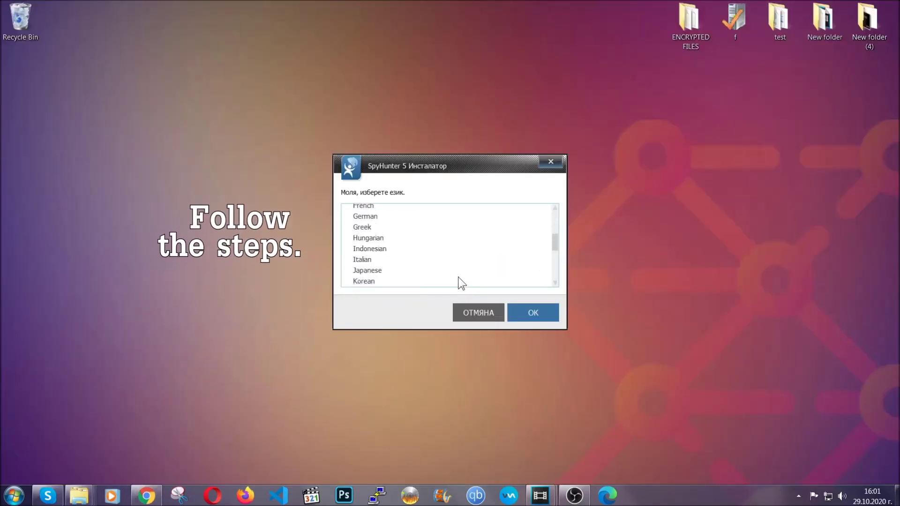
pyautogui.scroll(2, 442, 278)
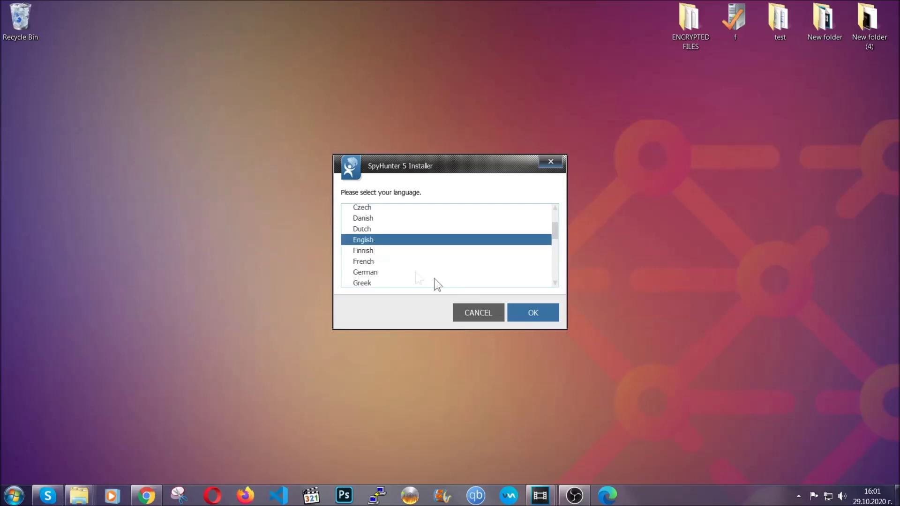
# Install SpyHunter 5 in English, accepting the EULA, and finish so its scan starts
pyautogui.click(526, 312)
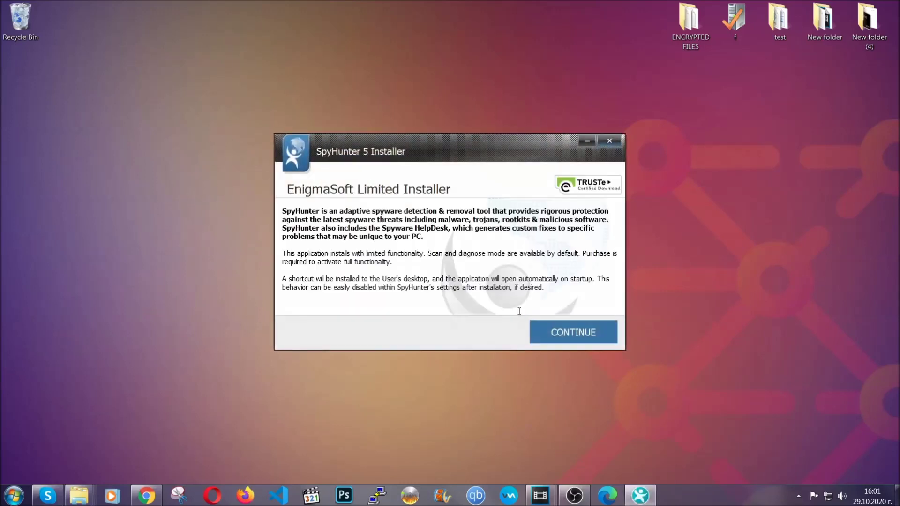
pyautogui.click(540, 331)
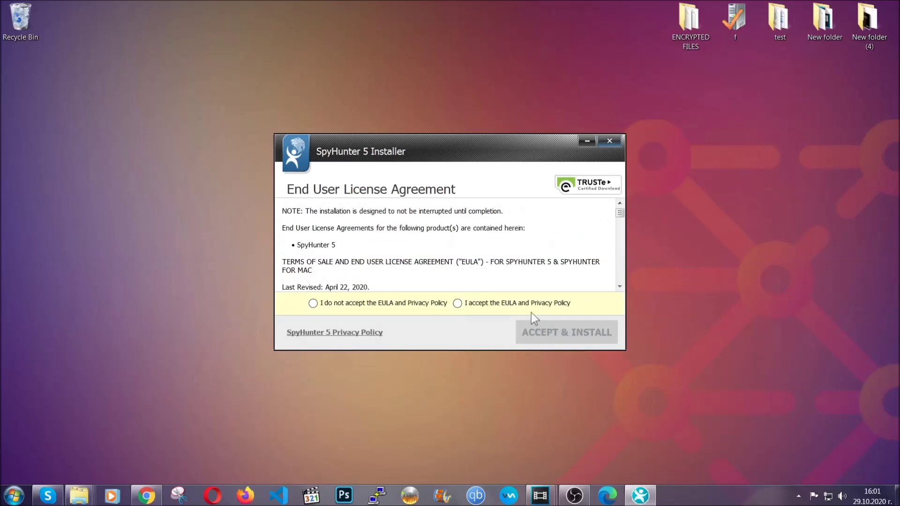
pyautogui.click(527, 302)
pyautogui.click(542, 330)
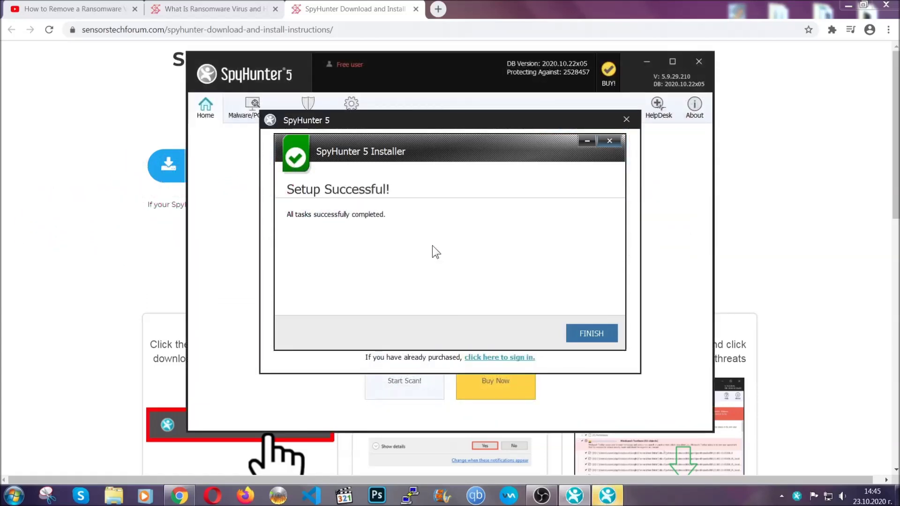
pyautogui.click(575, 334)
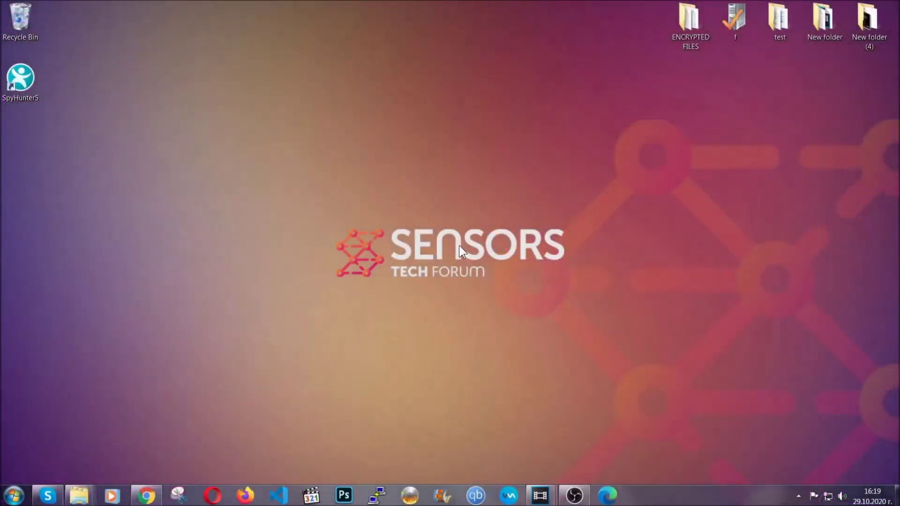
# Bring up the Run dialog ready to open Programs and Features
pyautogui.press('super+r')
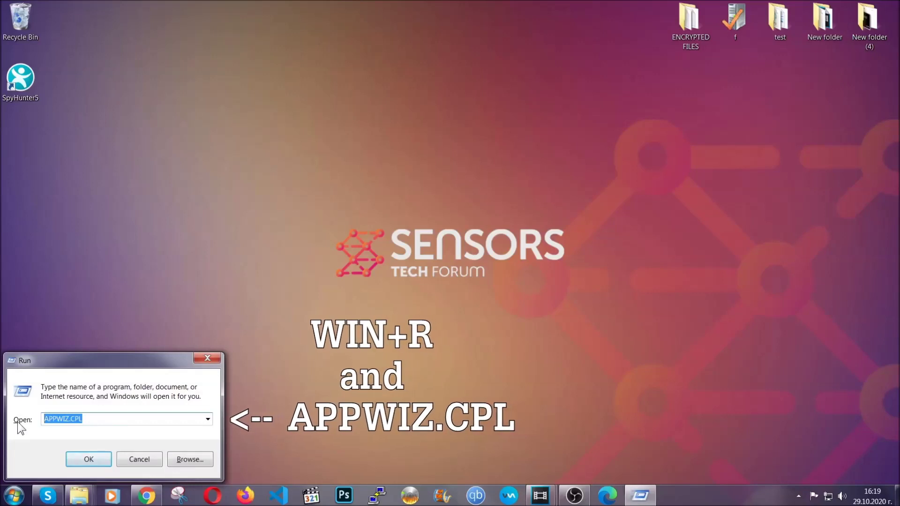
# Uninstall SUSPICIOUS PROGRAM via Programs and Features (APPWIZ.CPL) and confirm its removal
pyautogui.click(88, 456)
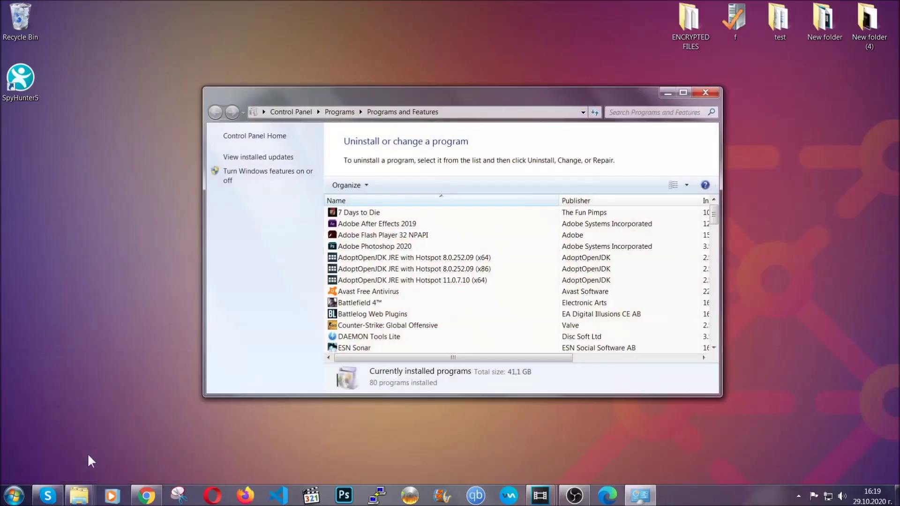
pyautogui.scroll(-12, 474, 250)
pyautogui.scroll(-10, 479, 261)
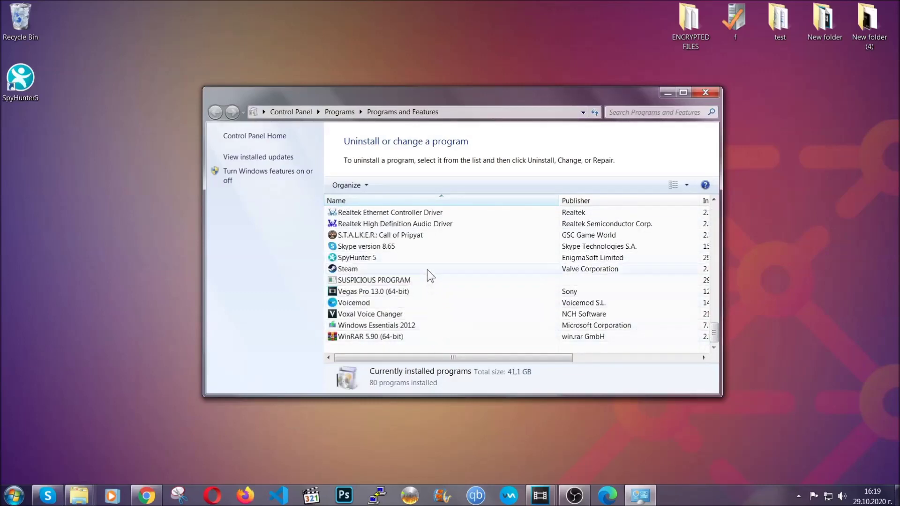
pyautogui.click(379, 281)
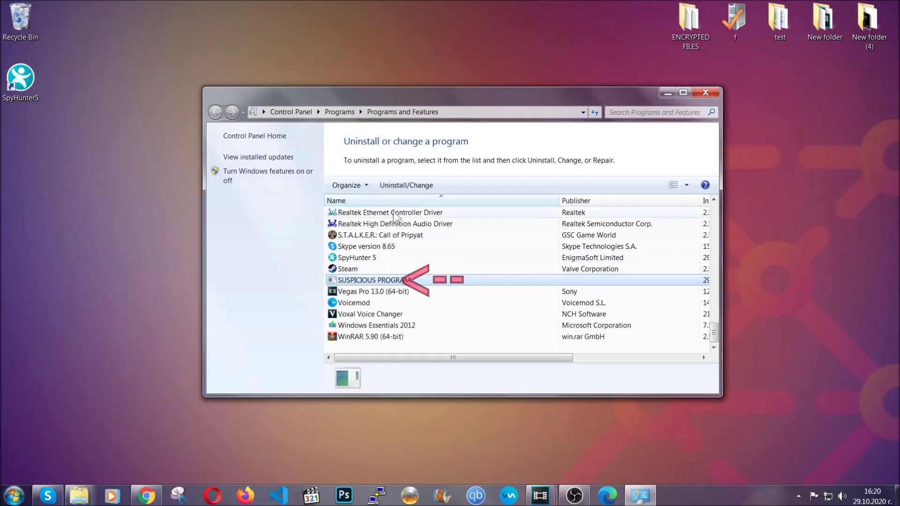
pyautogui.click(398, 184)
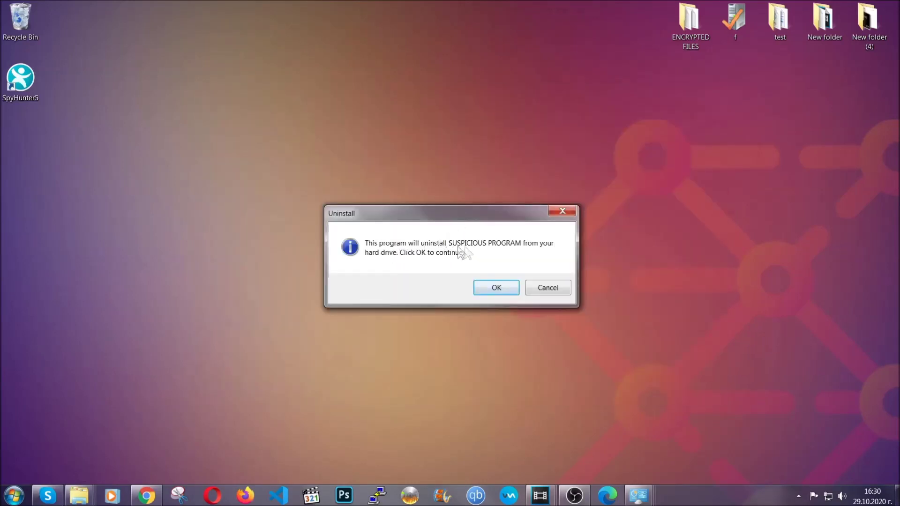
pyautogui.click(494, 293)
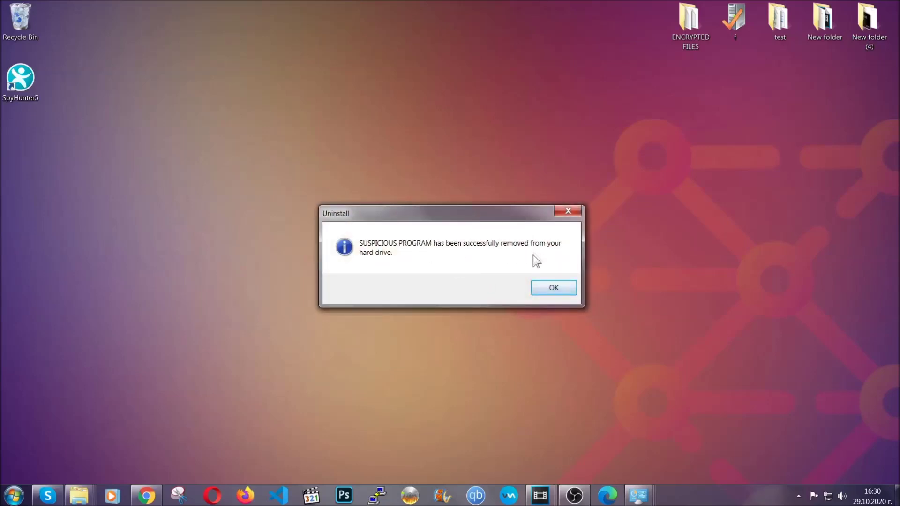
pyautogui.click(540, 284)
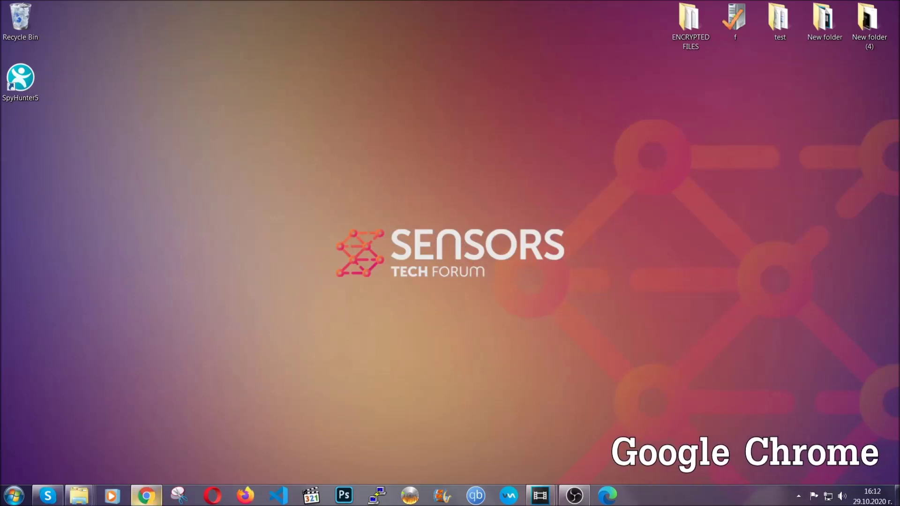
# Clear Chrome's browsing data for All time via chrome://settings/clearBrowserData, keeping passwords
pyautogui.click(147, 497)
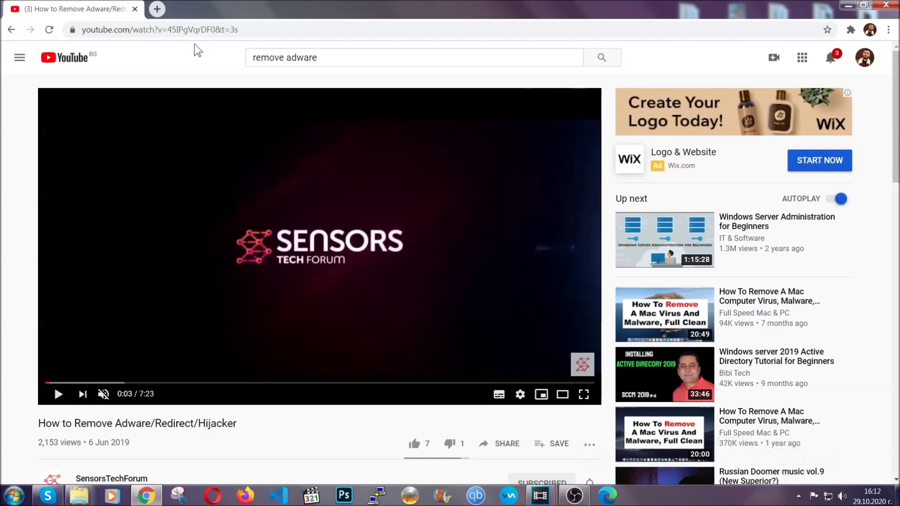
pyautogui.click(195, 30)
pyautogui.write('chro')
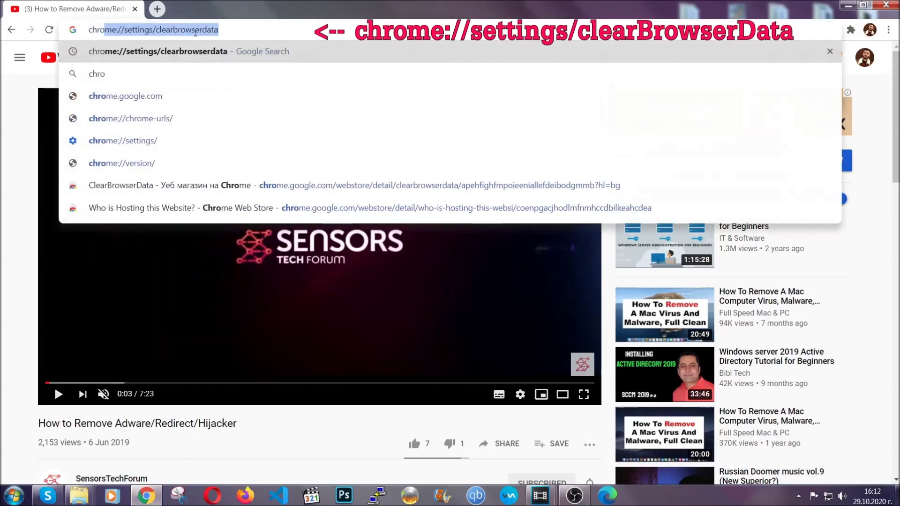
pyautogui.write('me:/')
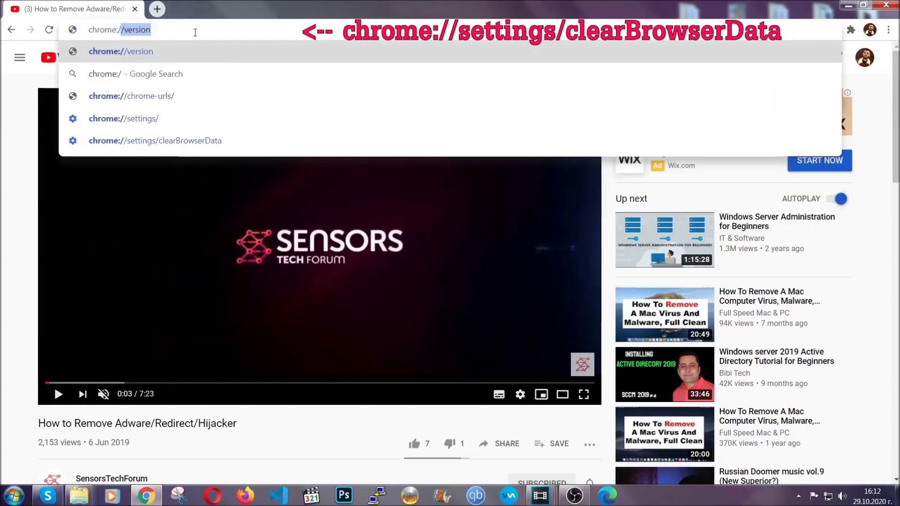
pyautogui.write('/setting')
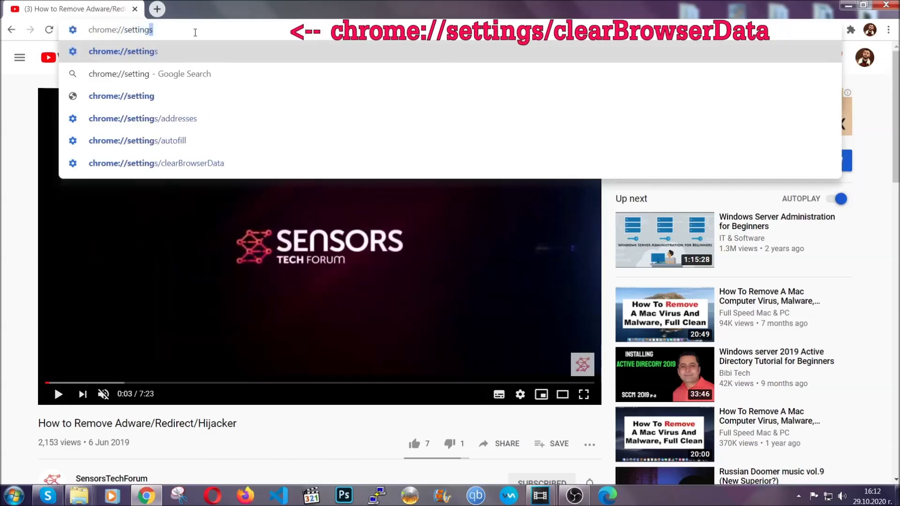
pyautogui.write('s/ce')
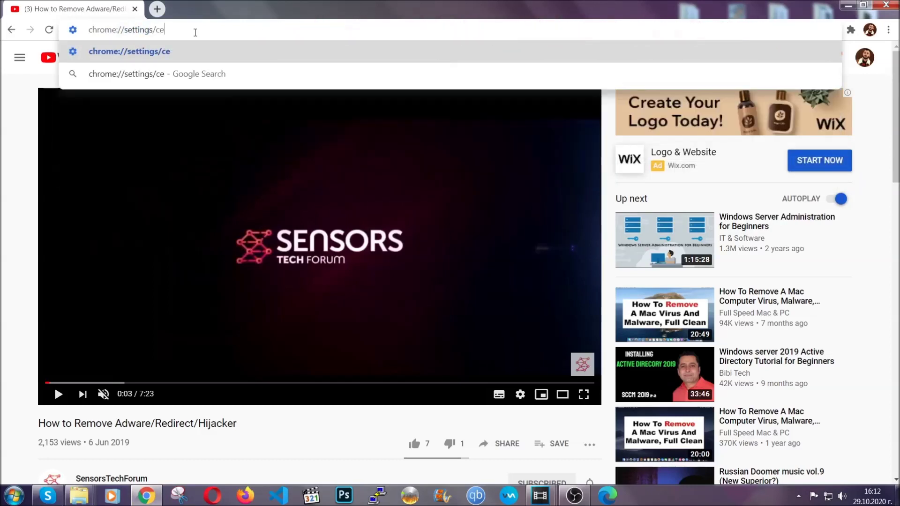
pyautogui.press('BackSpace')
pyautogui.write('lear')
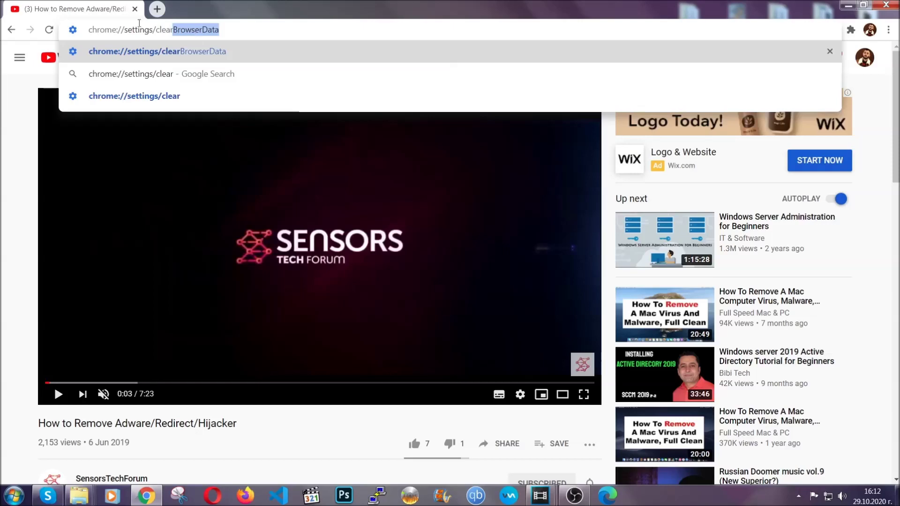
pyautogui.click(132, 50)
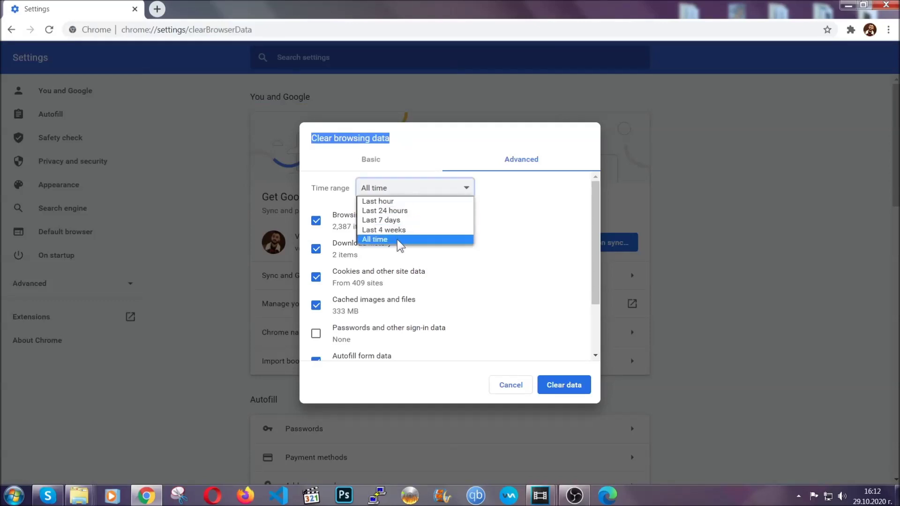
pyautogui.click(397, 239)
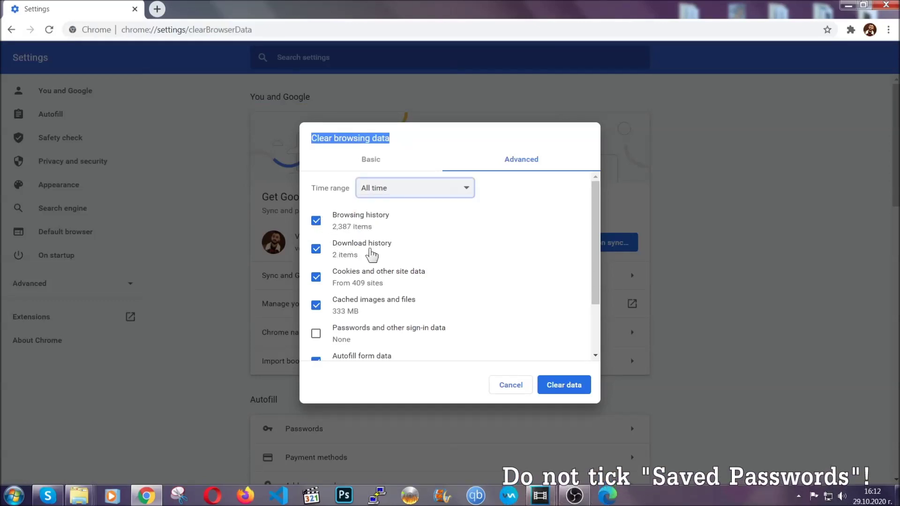
pyautogui.scroll(-2, 359, 307)
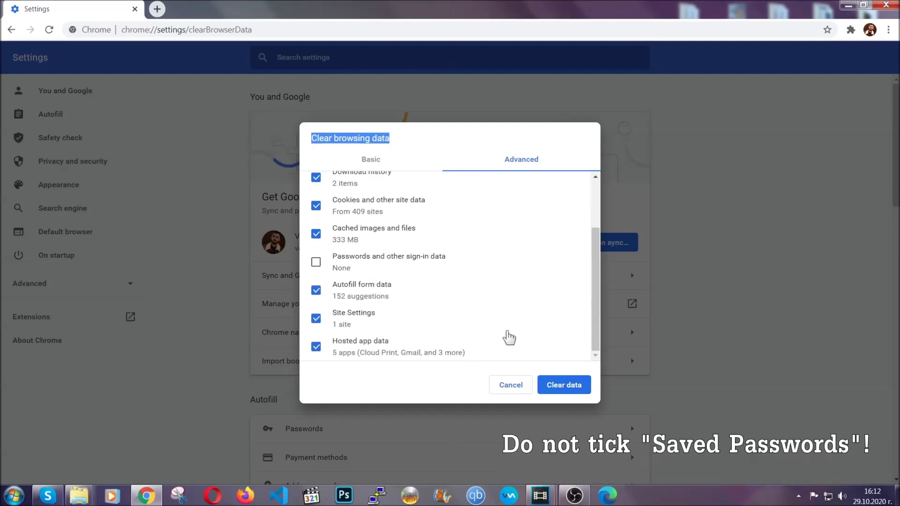
pyautogui.click(553, 386)
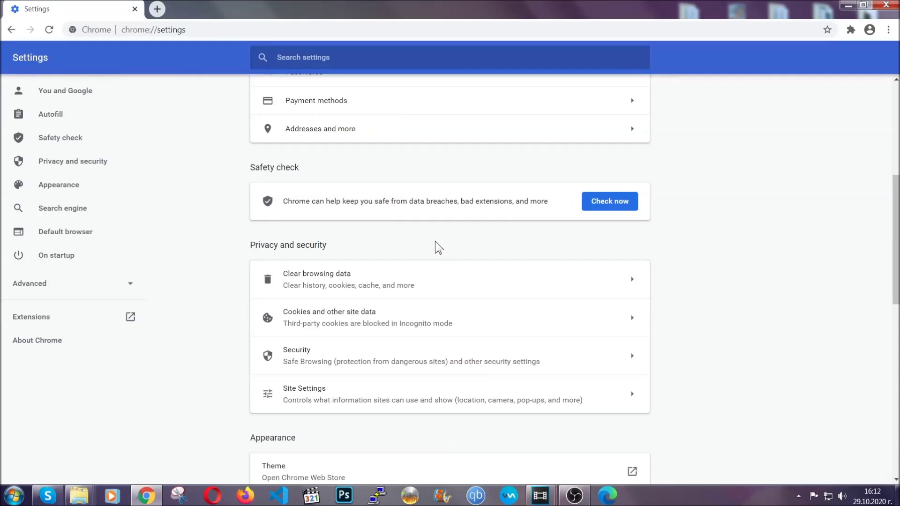
# Remove the Bulk Media Downloader extension from Chrome's Extensions page, then minimize Chrome
pyautogui.click(889, 30)
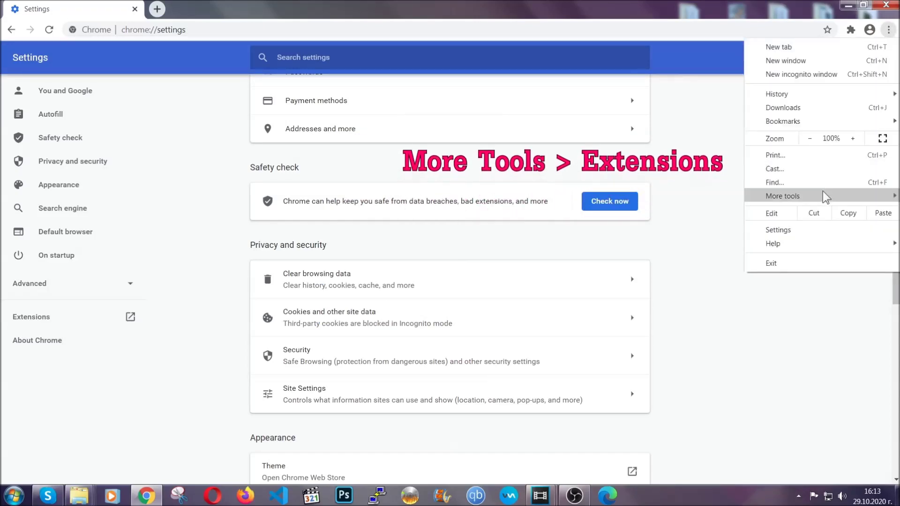
pyautogui.moveTo(782, 196)
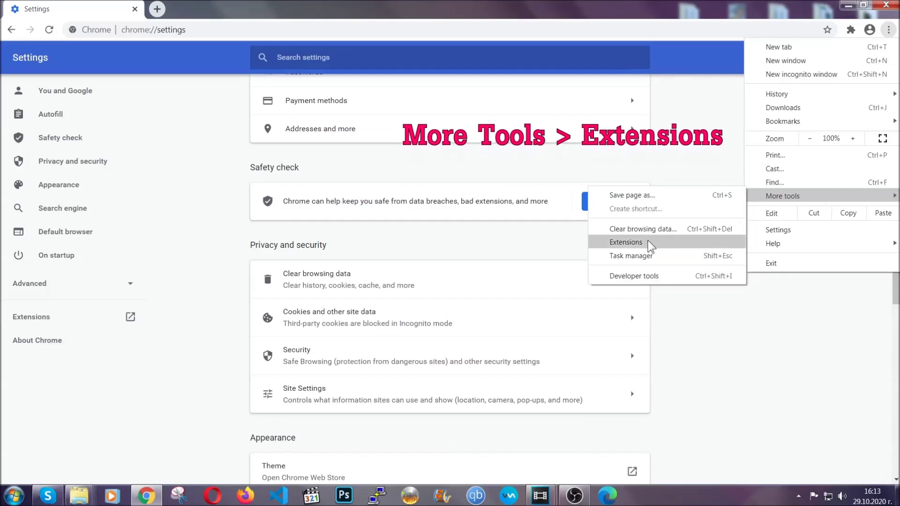
pyautogui.click(626, 242)
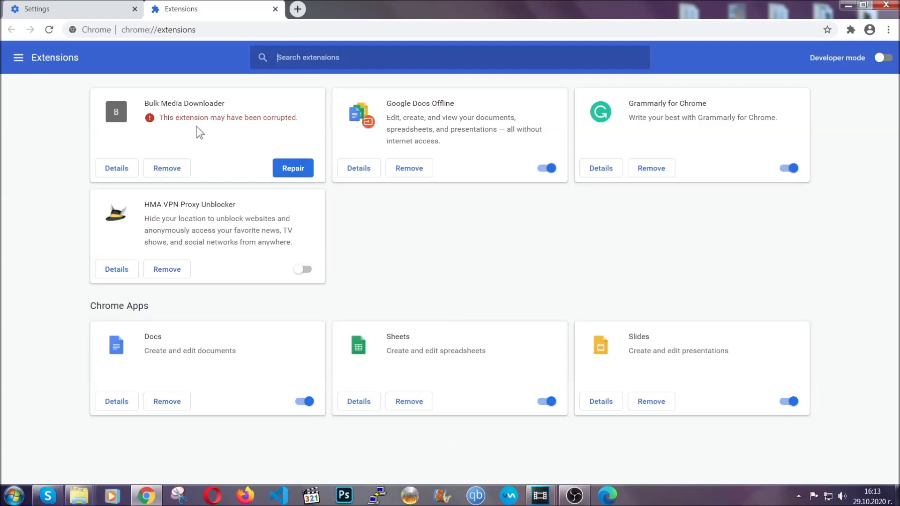
pyautogui.click(174, 170)
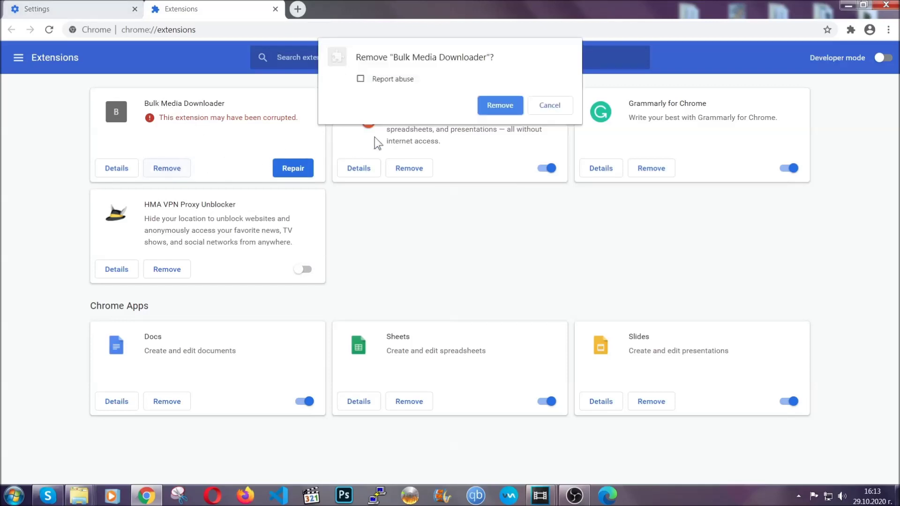
pyautogui.click(487, 108)
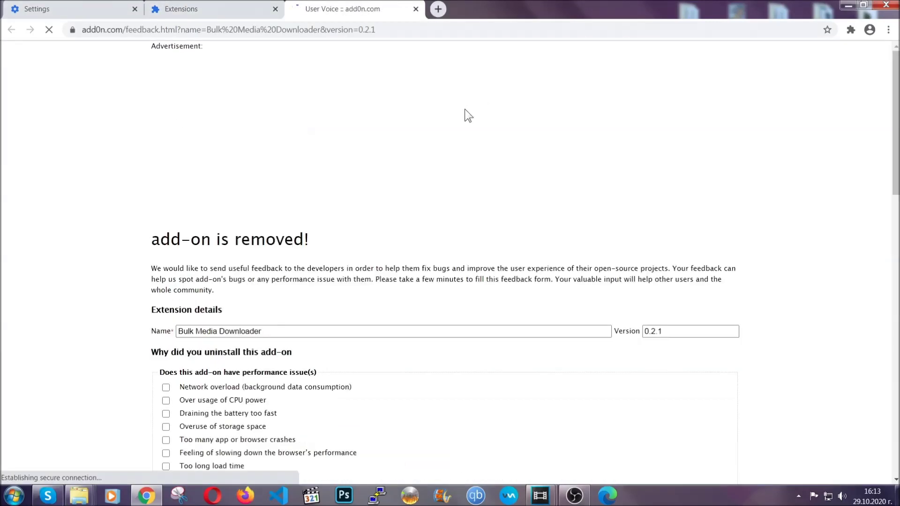
pyautogui.click(228, 10)
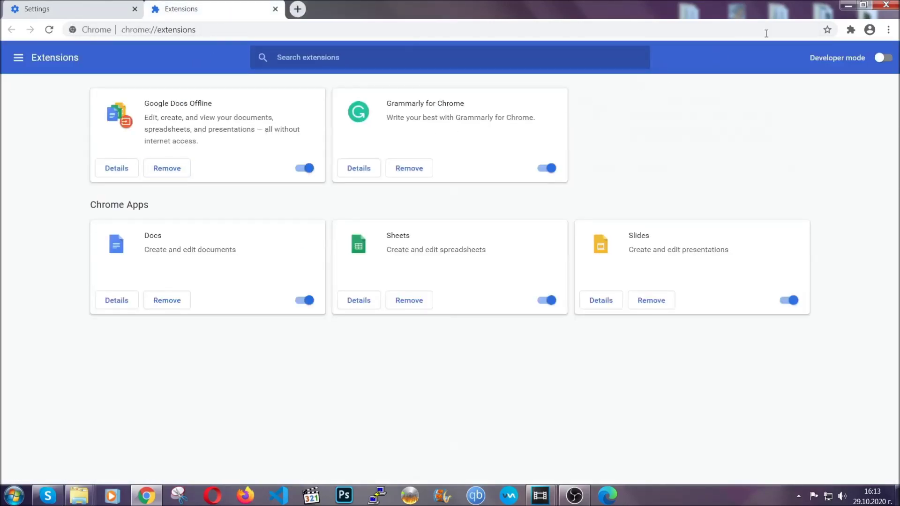
pyautogui.click(846, 6)
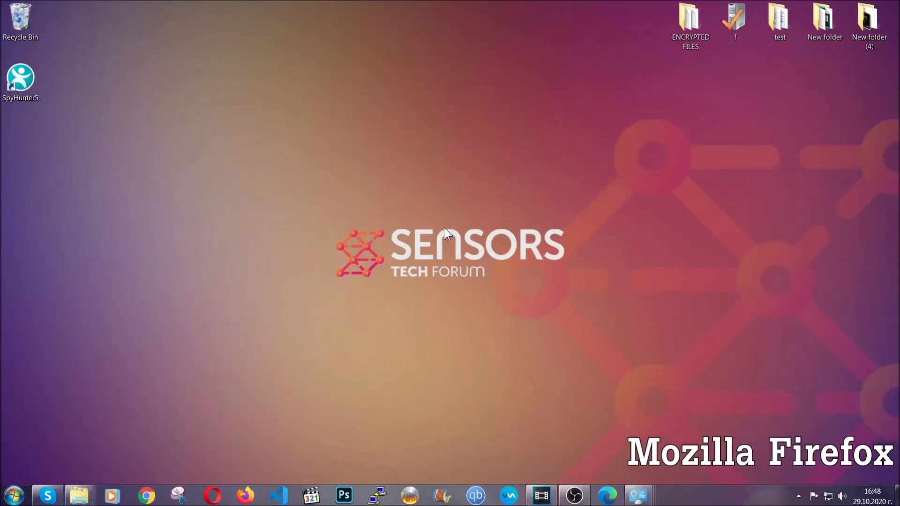
# Launch Firefox, load about:support and start Refresh Firefox
pyautogui.click(245, 494)
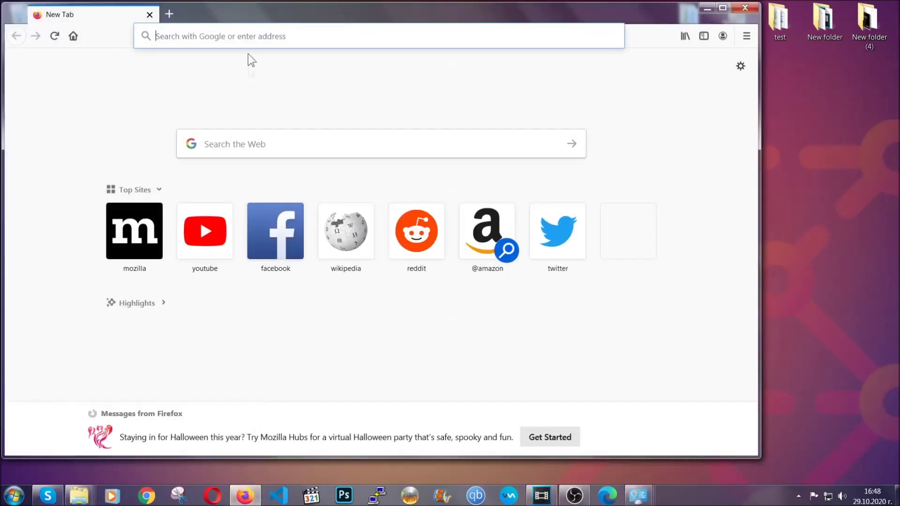
pyautogui.click(246, 35)
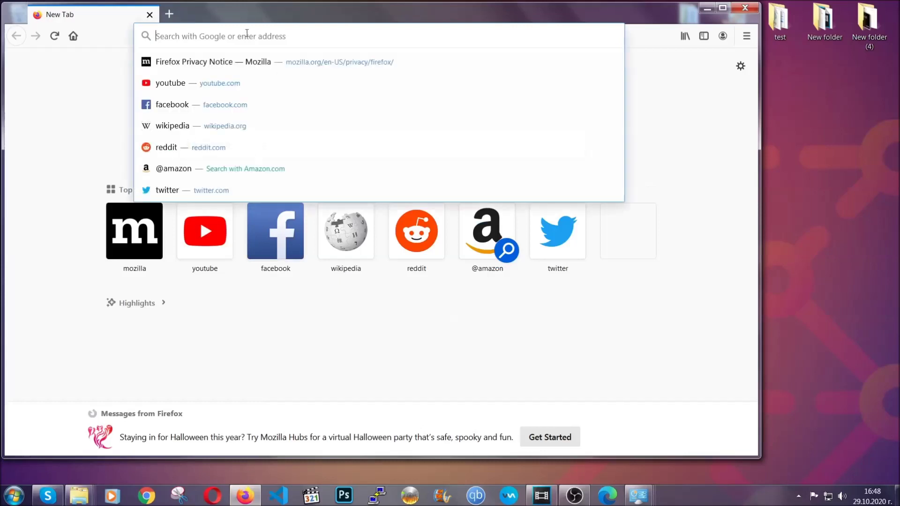
pyautogui.write('about')
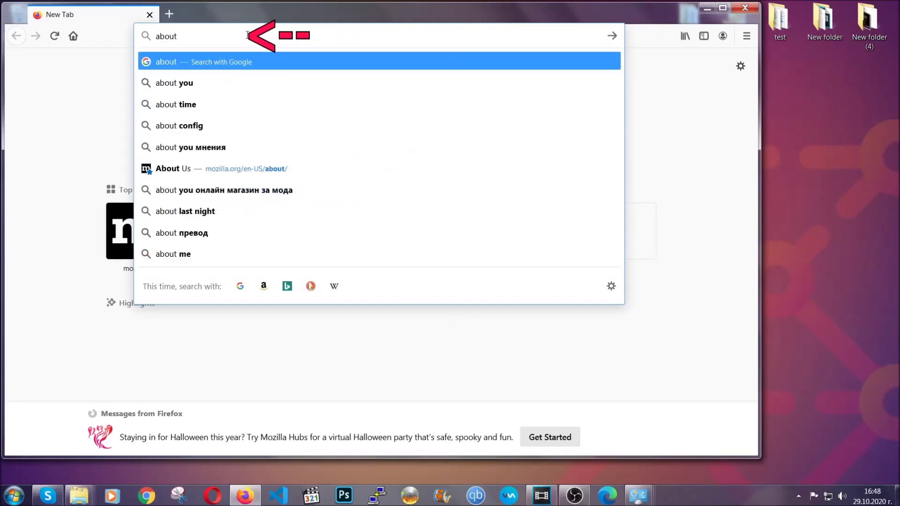
pyautogui.write(':support')
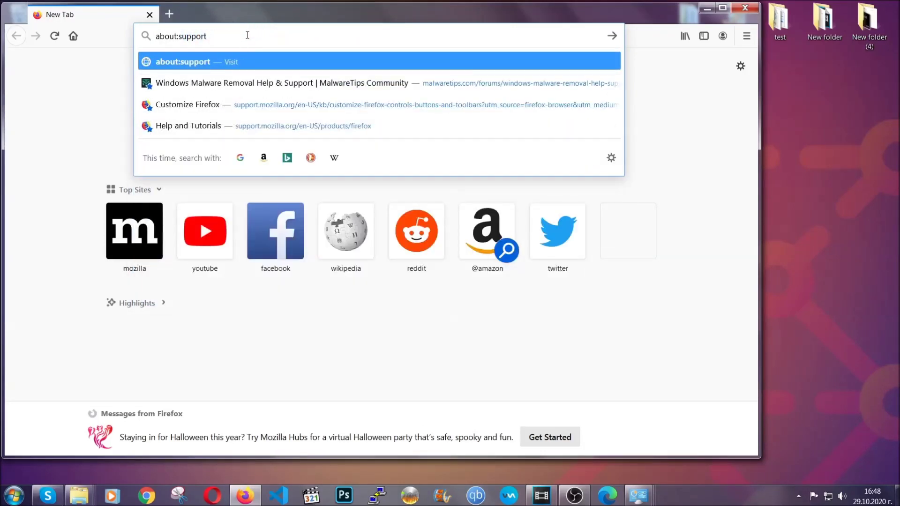
pyautogui.press('Return')
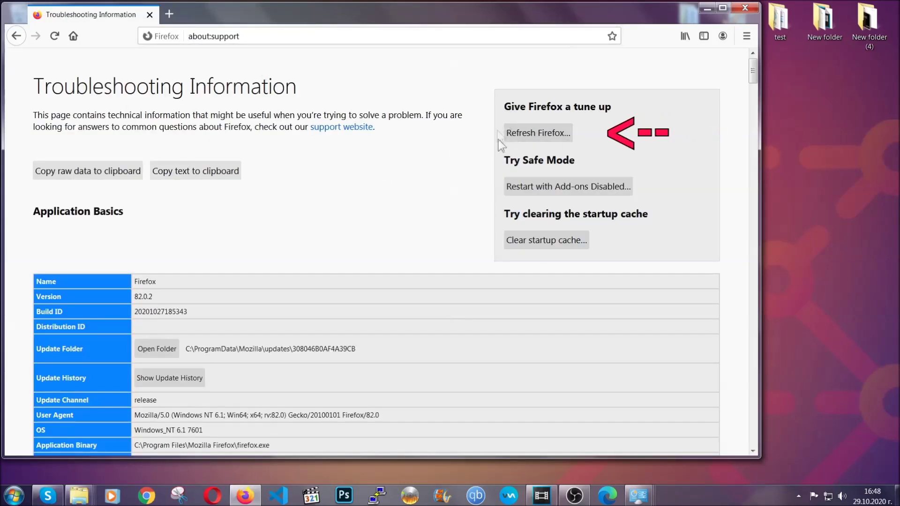
pyautogui.click(532, 137)
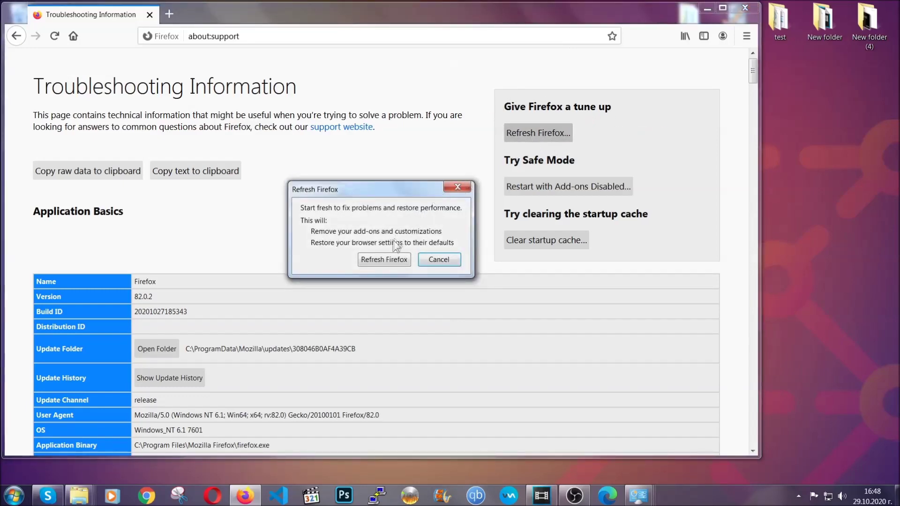
# Confirm the Firefox refresh to restore defaults, then minimize Firefox
pyautogui.click(383, 260)
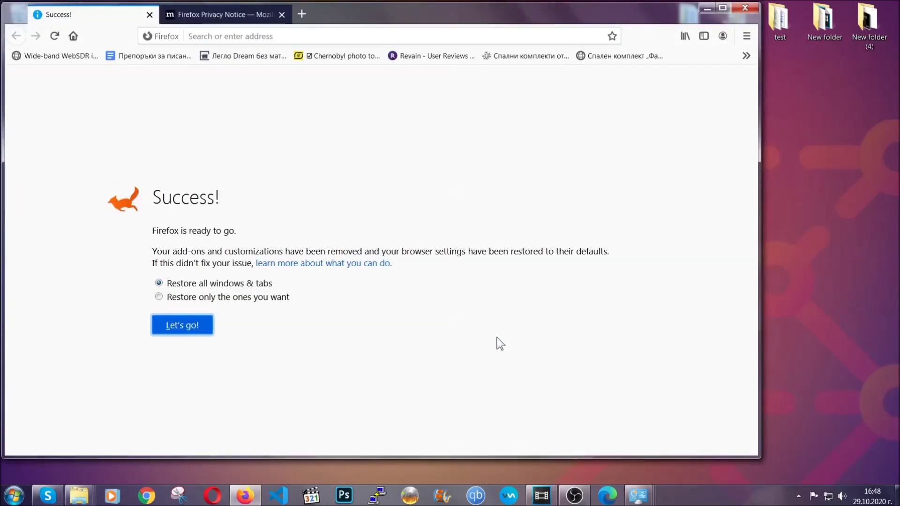
pyautogui.click(705, 10)
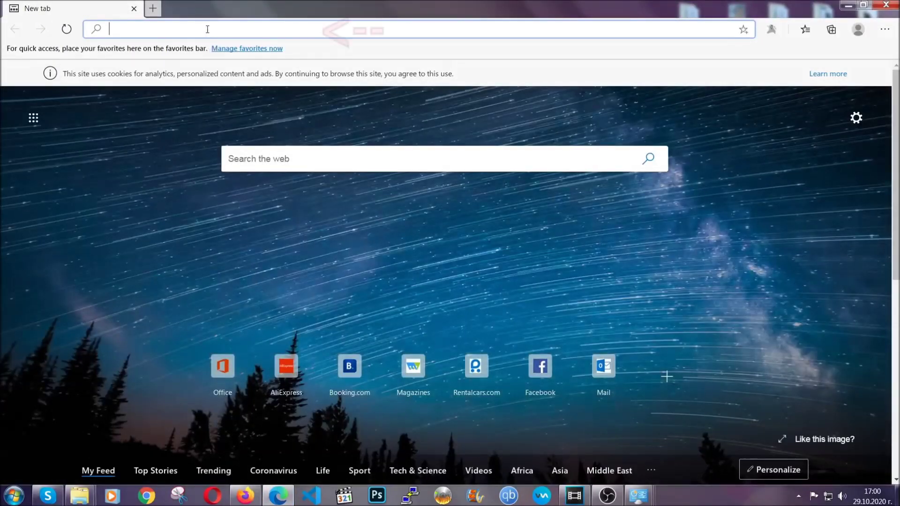
pyautogui.write('edge://')
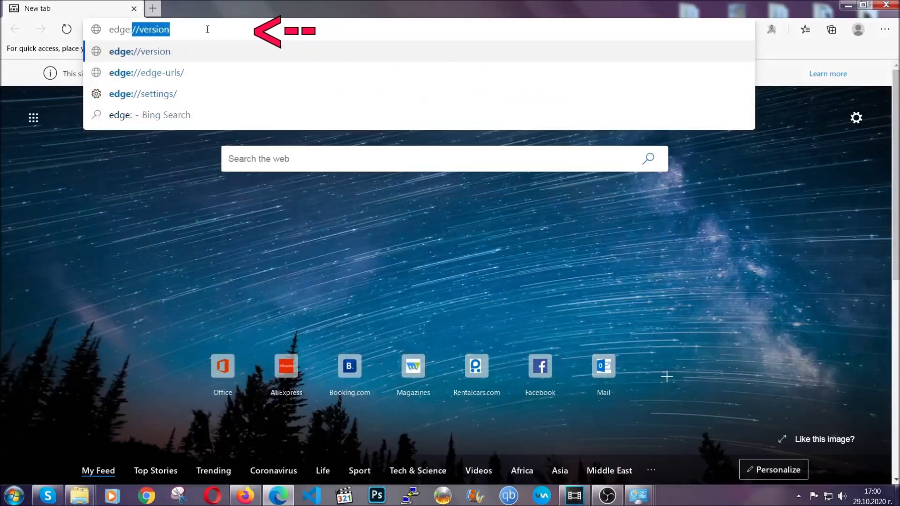
pyautogui.write('setting')
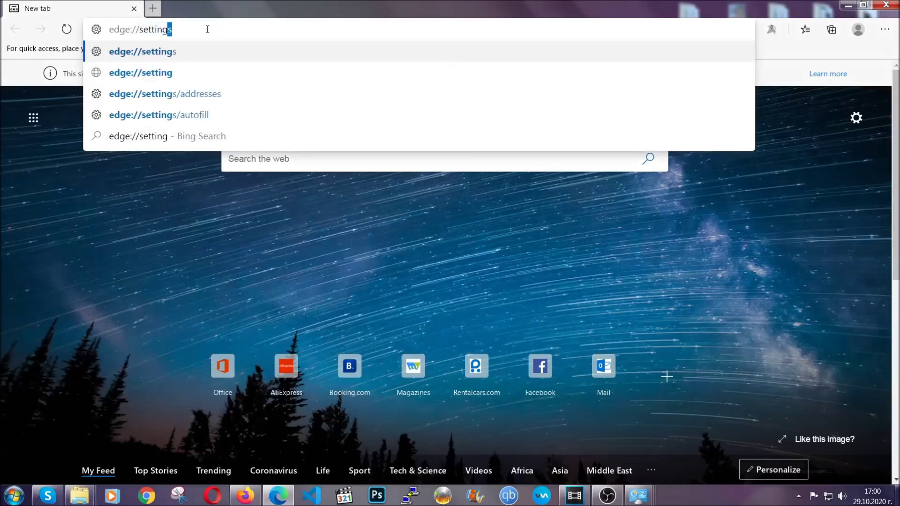
pyautogui.write('s/cle')
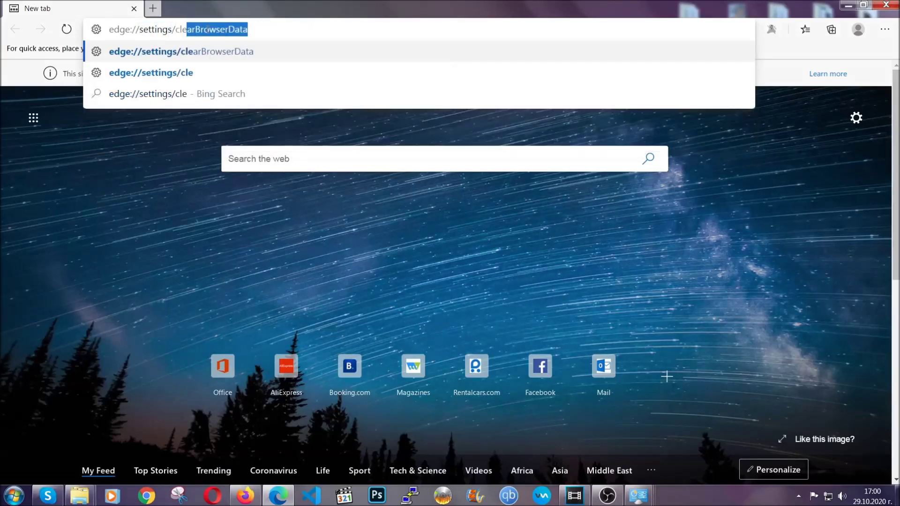
pyautogui.write('arBrow')
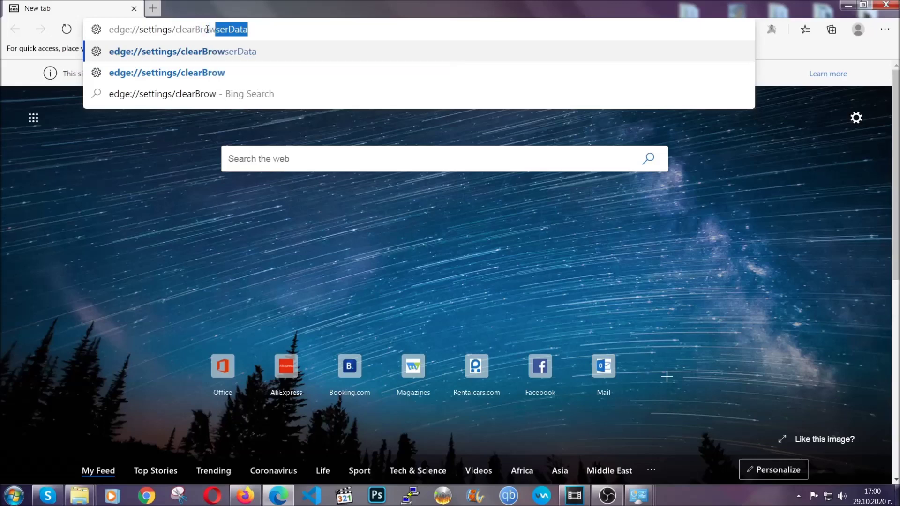
pyautogui.write('serData')
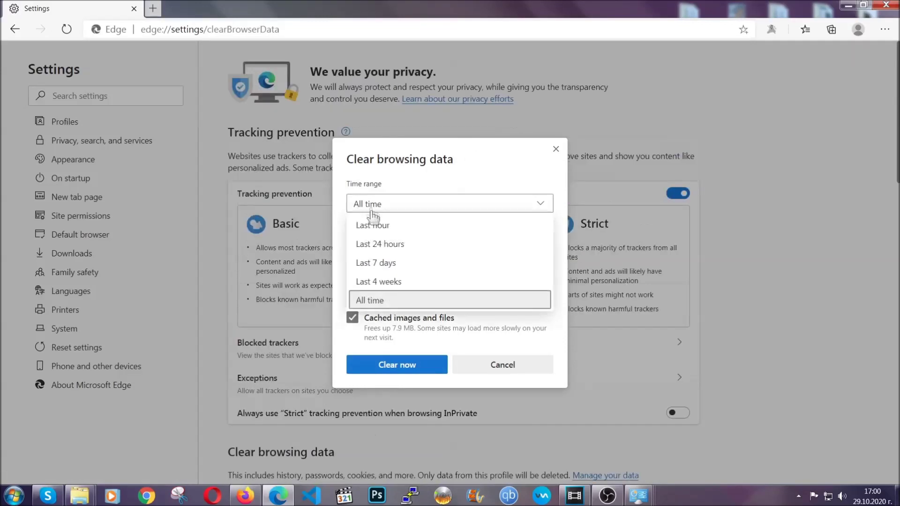
# Clear Edge's browsing data for All time, keeping passwords unchecked
pyautogui.click(372, 302)
pyautogui.scroll(-3, 371, 299)
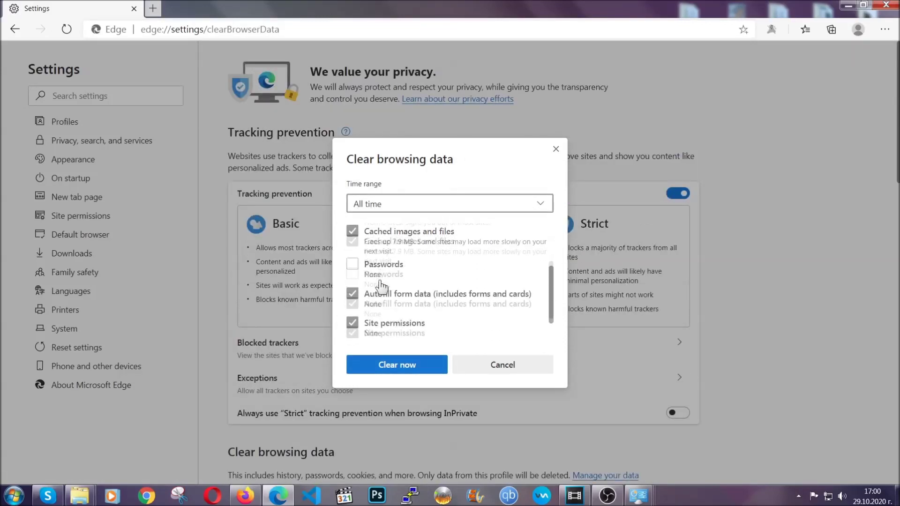
pyautogui.scroll(-1, 375, 291)
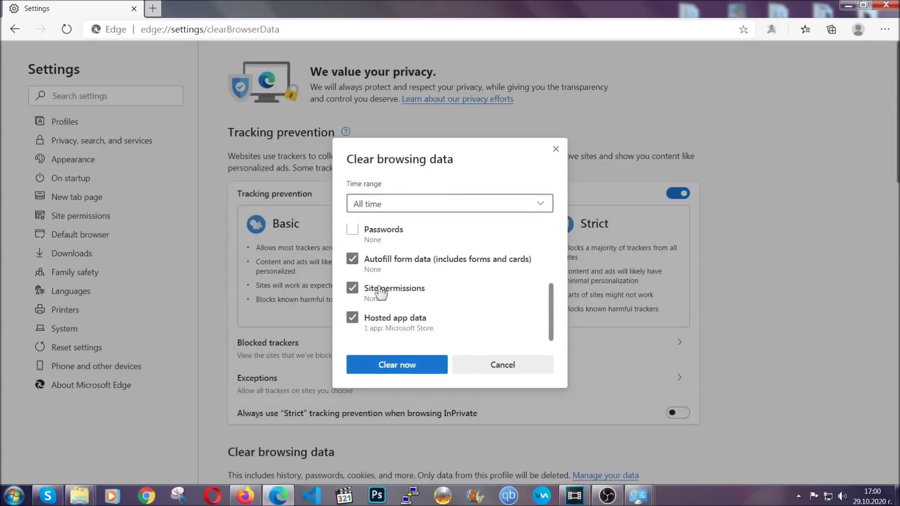
pyautogui.click(392, 371)
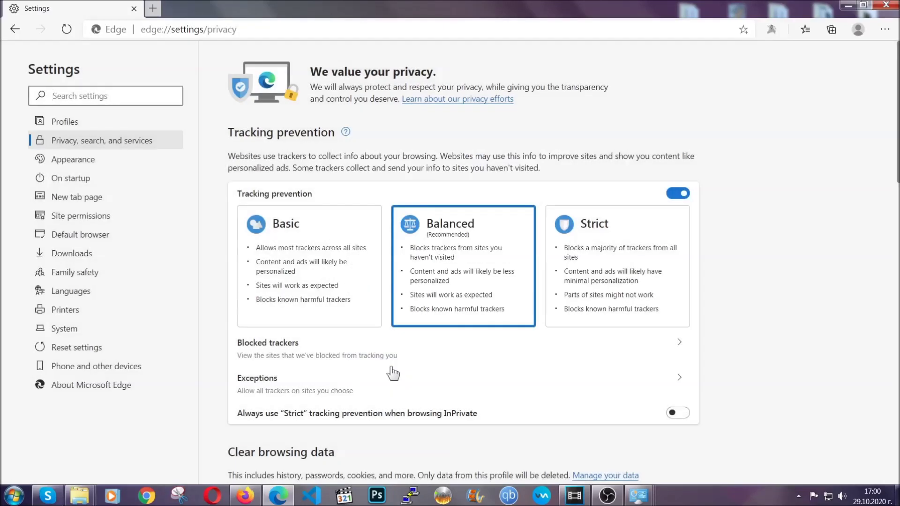
# Remove Edge's only installed extension and close Edge
pyautogui.click(884, 30)
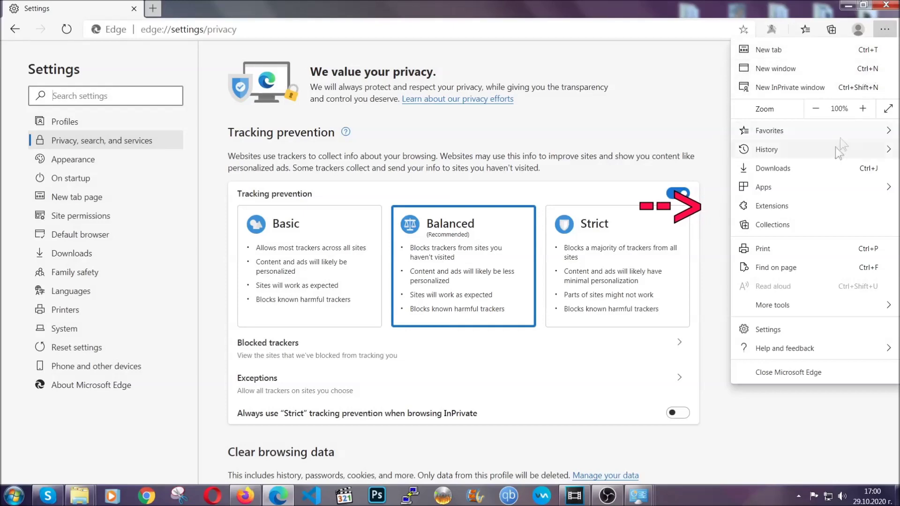
pyautogui.click(819, 200)
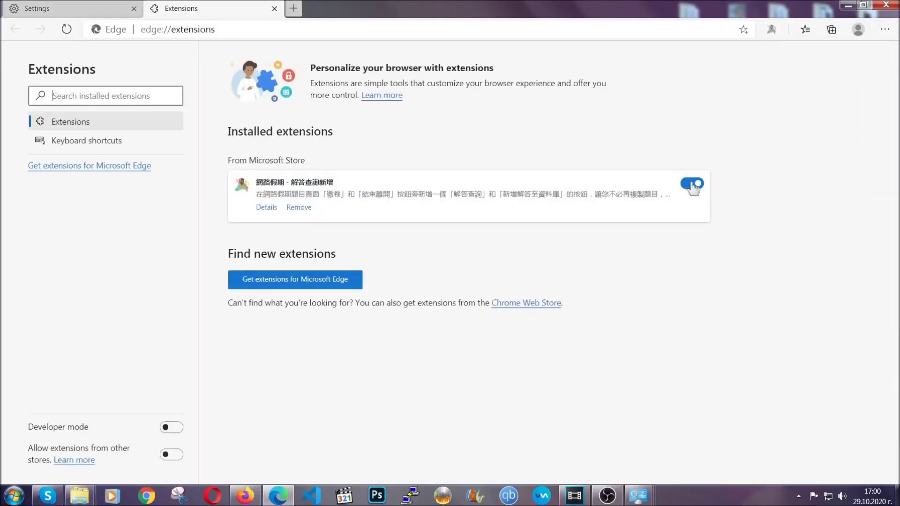
pyautogui.click(294, 209)
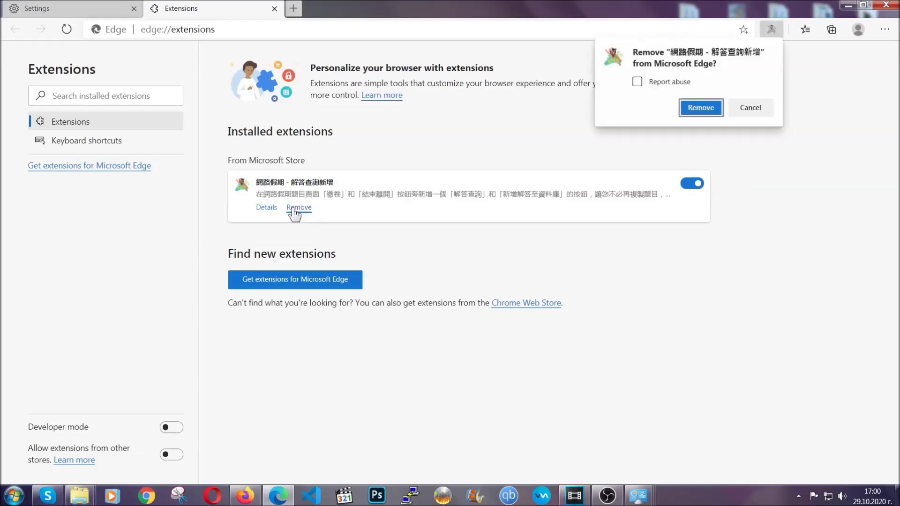
pyautogui.click(698, 107)
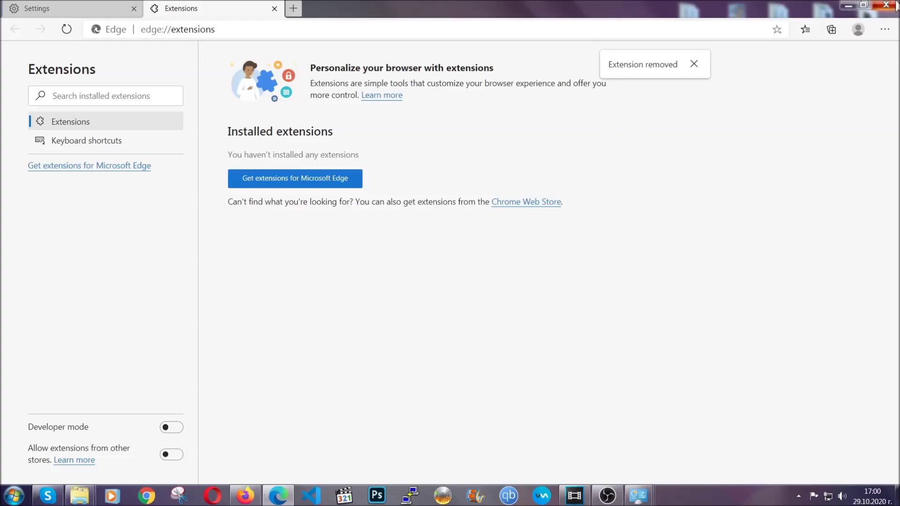
pyautogui.click(885, 5)
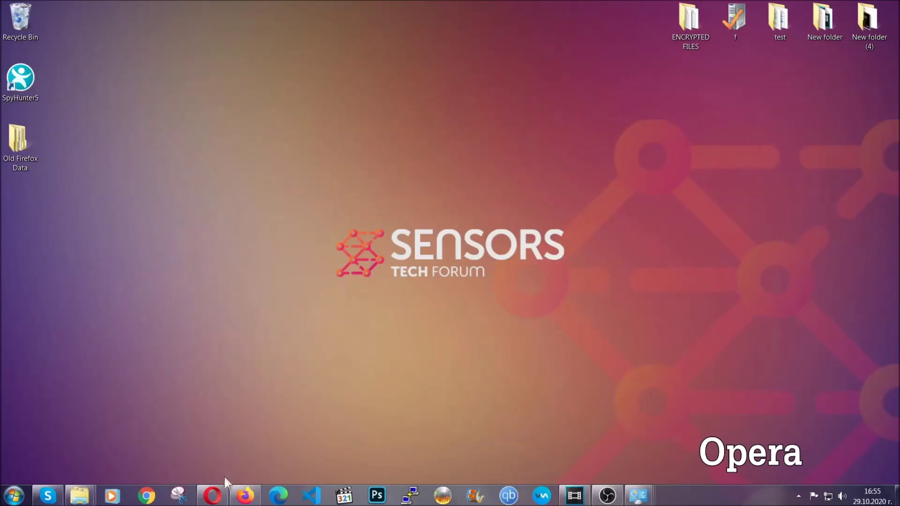
# Launch Opera and go to opera://settings/clearBrowserData to reach its Clear browsing data dialog
pyautogui.click(212, 495)
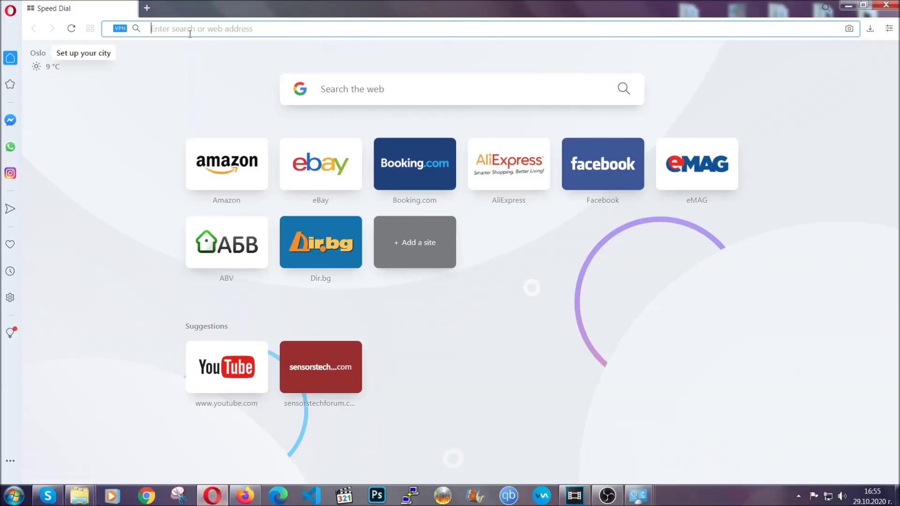
pyautogui.write('opera')
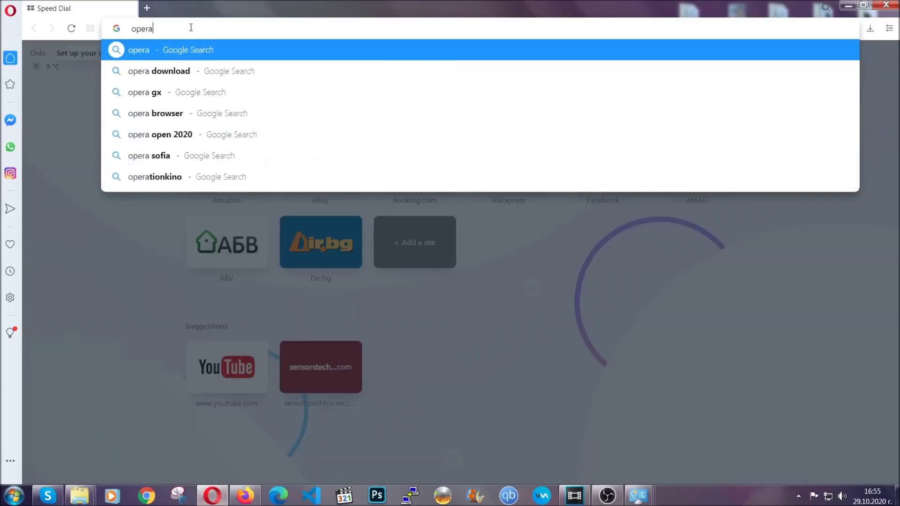
pyautogui.write('://set')
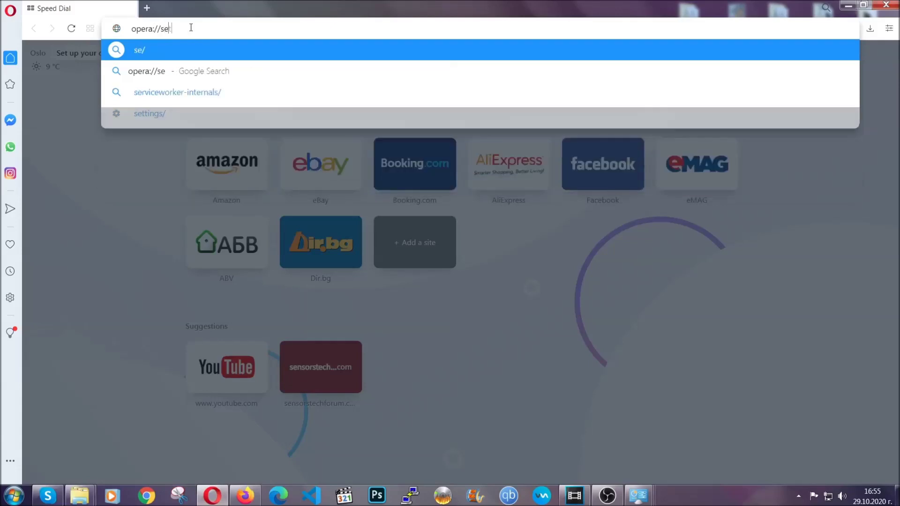
pyautogui.write('tings/c')
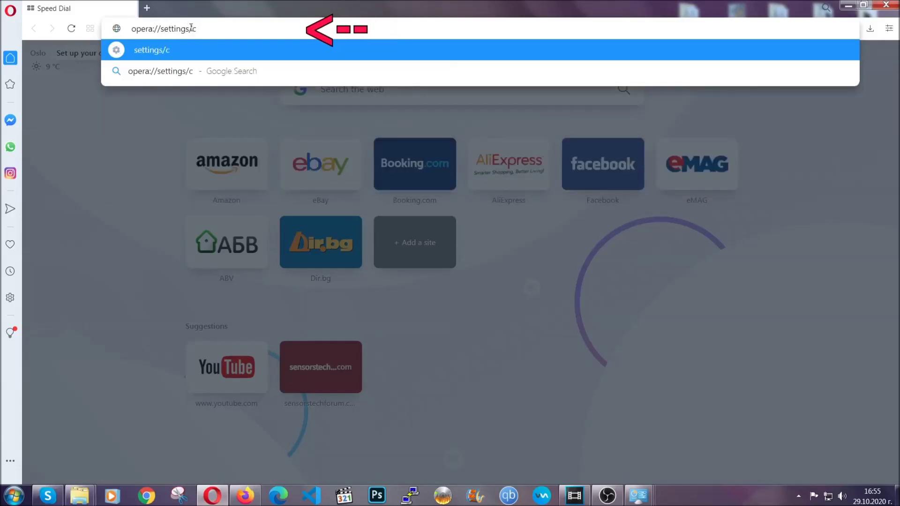
pyautogui.write('learBrr')
pyautogui.press('BackSpace')
pyautogui.write('ow')
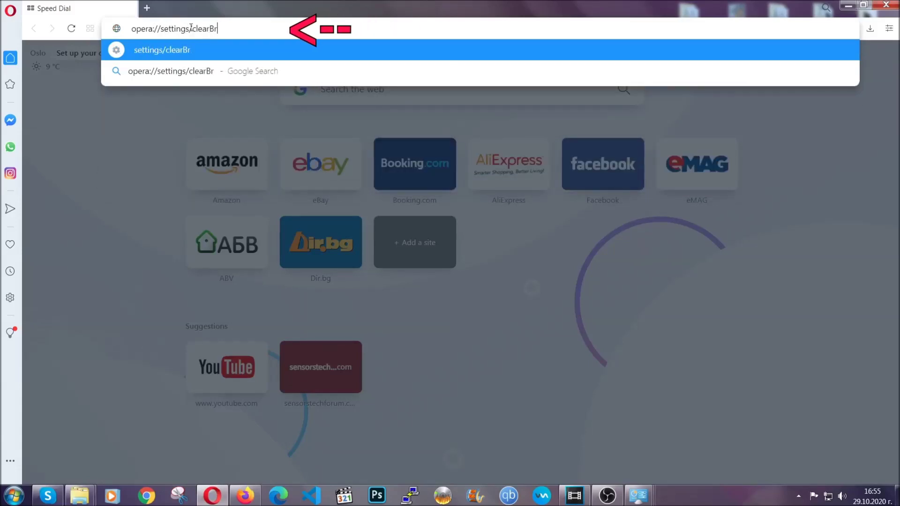
pyautogui.write('serData')
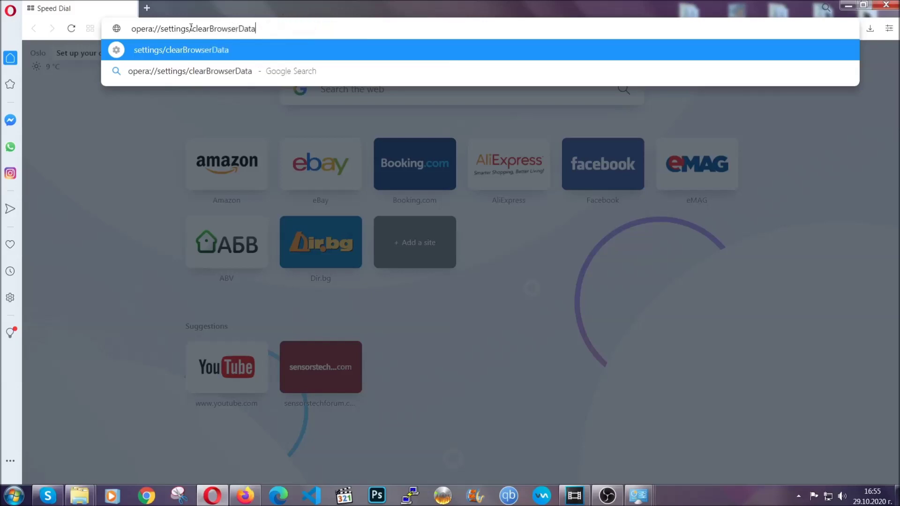
pyautogui.press('Return')
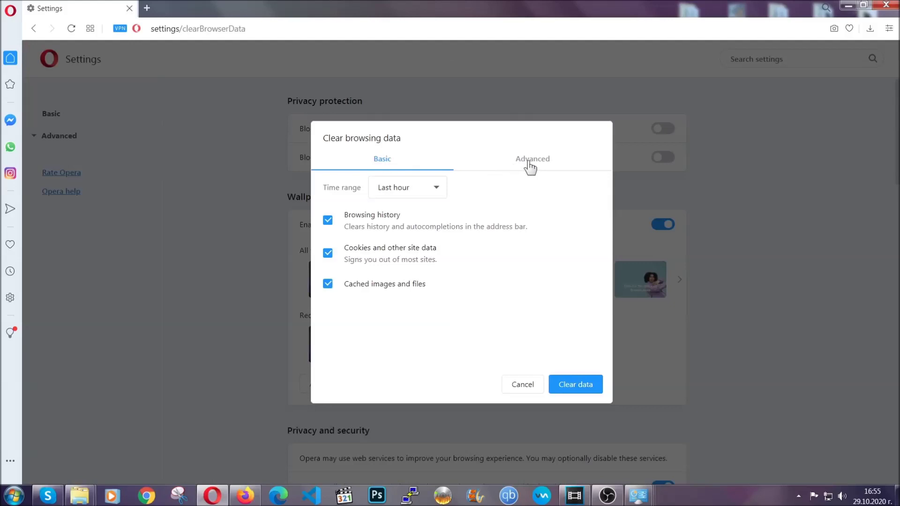
# Under Advanced, set All time, include Site Settings, leave Passwords out, and clear the data
pyautogui.click(531, 163)
pyautogui.click(442, 188)
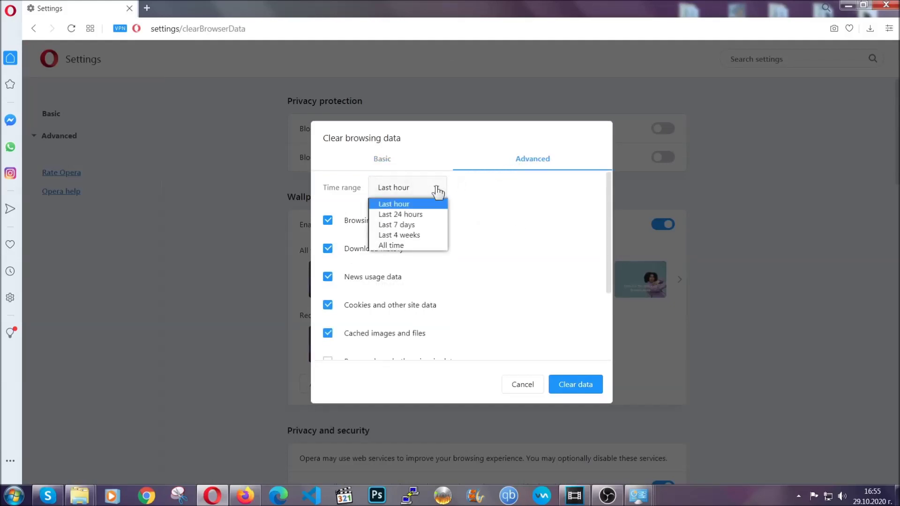
pyautogui.click(405, 244)
pyautogui.scroll(-3, 411, 251)
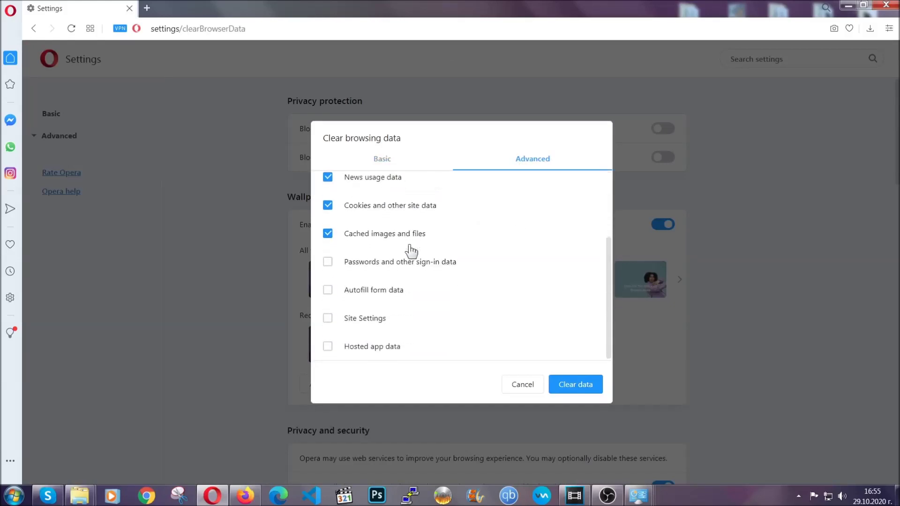
pyautogui.click(369, 321)
pyautogui.click(574, 388)
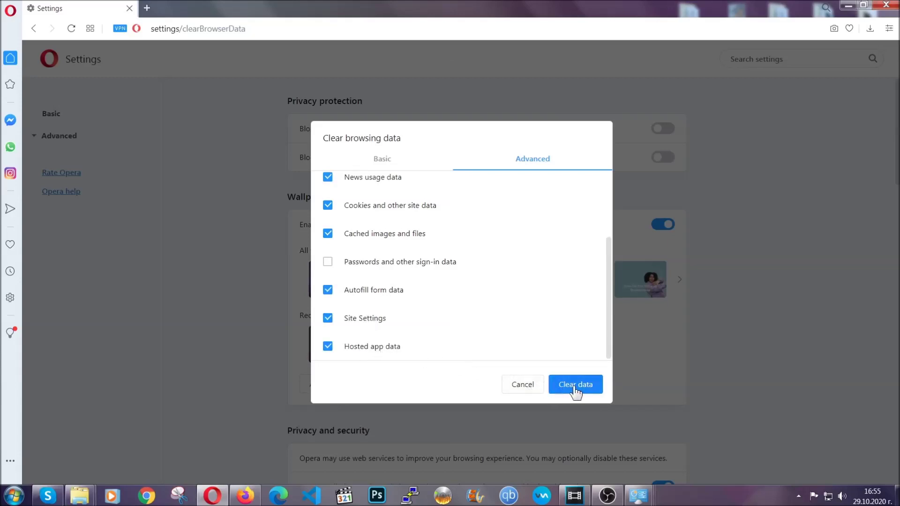